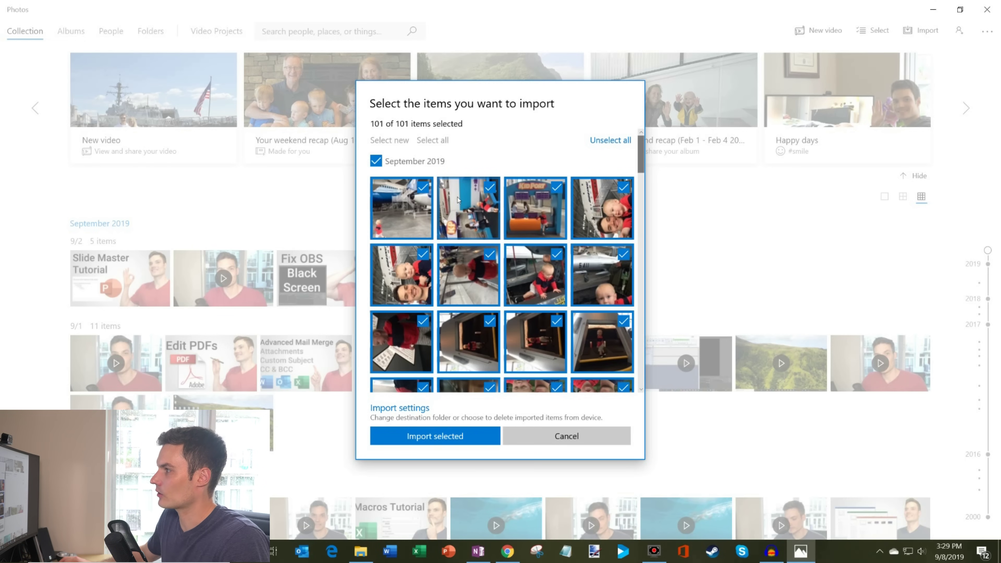
Clear the import selection, then tick seven thumbnails across the top three rows.
{"action": "left_click", "coordinate": [614, 140]}
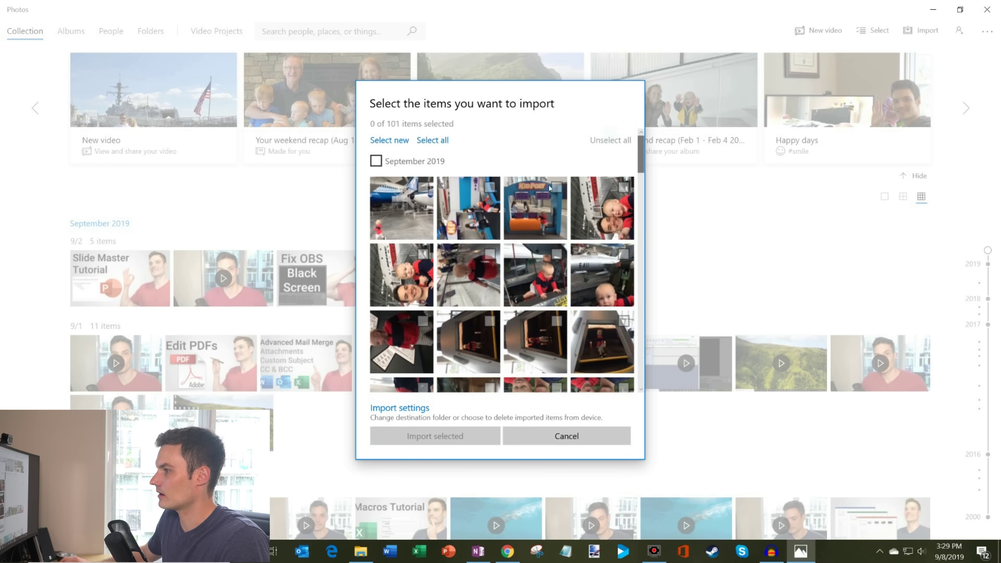
{"action": "left_click", "coordinate": [420, 272]}
{"action": "left_click", "coordinate": [405, 205]}
{"action": "left_click", "coordinate": [607, 207]}
{"action": "left_click", "coordinate": [603, 268]}
{"action": "left_click", "coordinate": [527, 272]}
{"action": "left_click", "coordinate": [469, 276]}
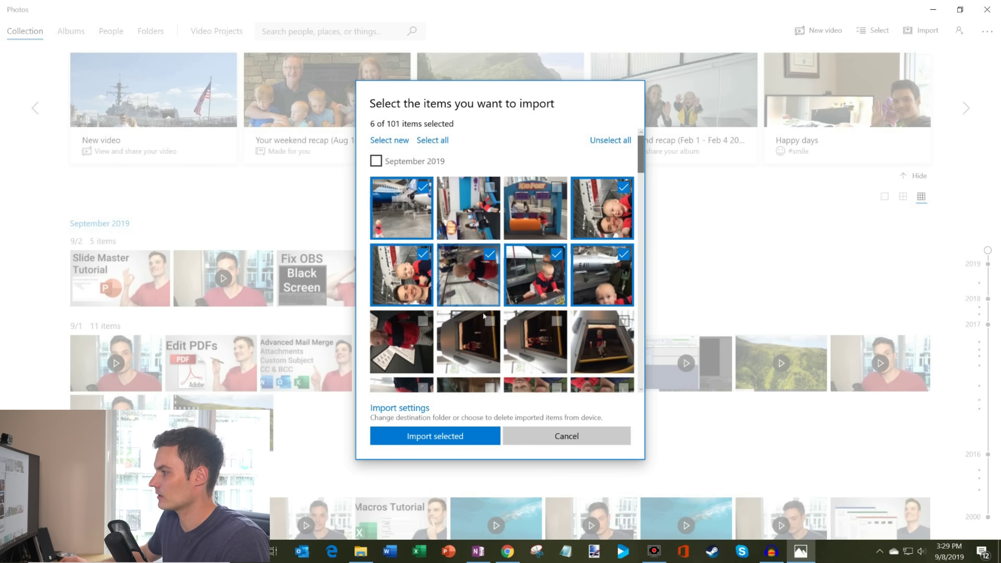
{"action": "left_click", "coordinate": [457, 341]}
Add the third and fourth third-row photos and import the nine selected.
{"action": "scroll", "coordinate": [509, 281], "scroll_direction": "down", "scroll_amount": 3}
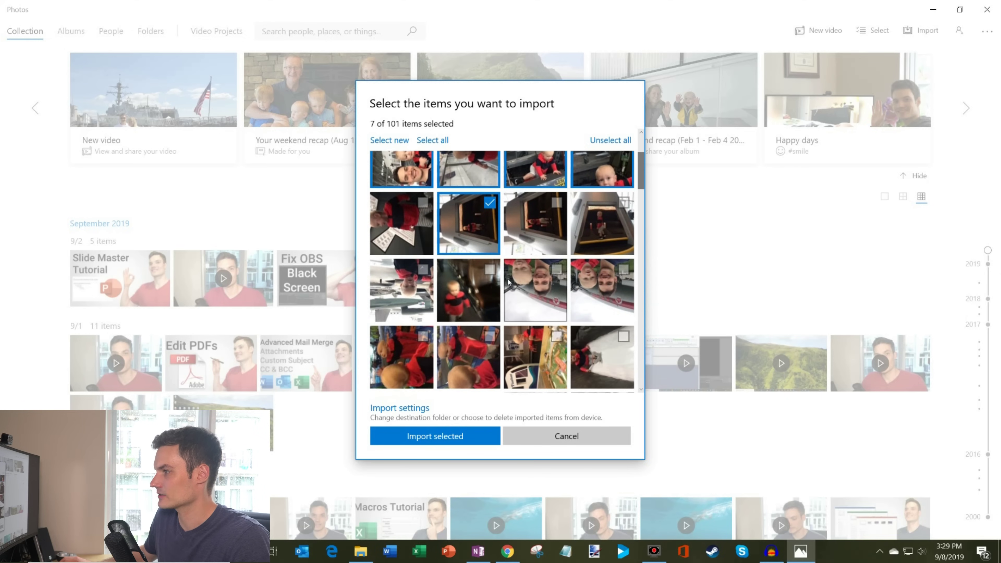
{"action": "left_click", "coordinate": [508, 281]}
{"action": "left_click", "coordinate": [587, 281]}
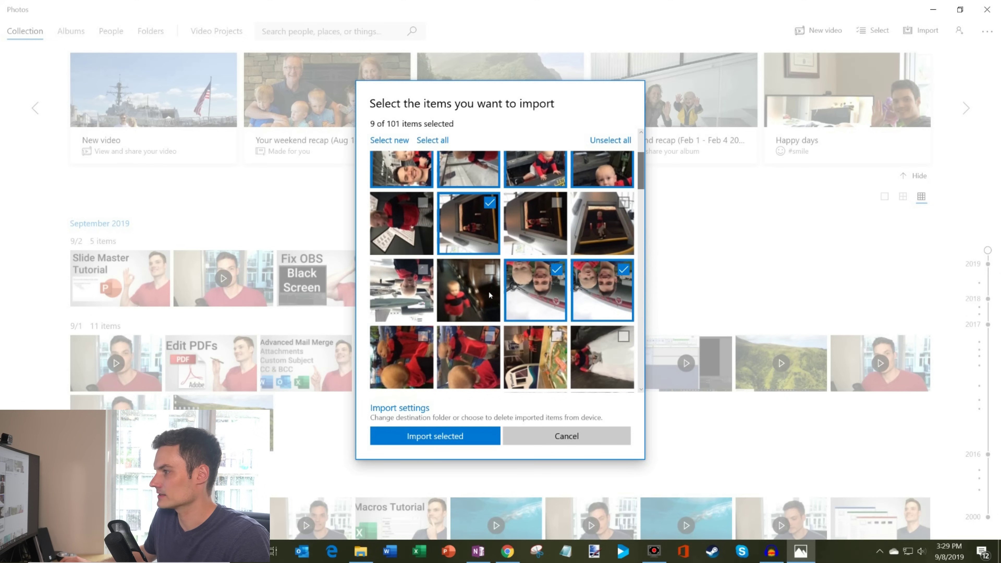
{"action": "scroll", "coordinate": [489, 290], "scroll_direction": "up", "scroll_amount": 3}
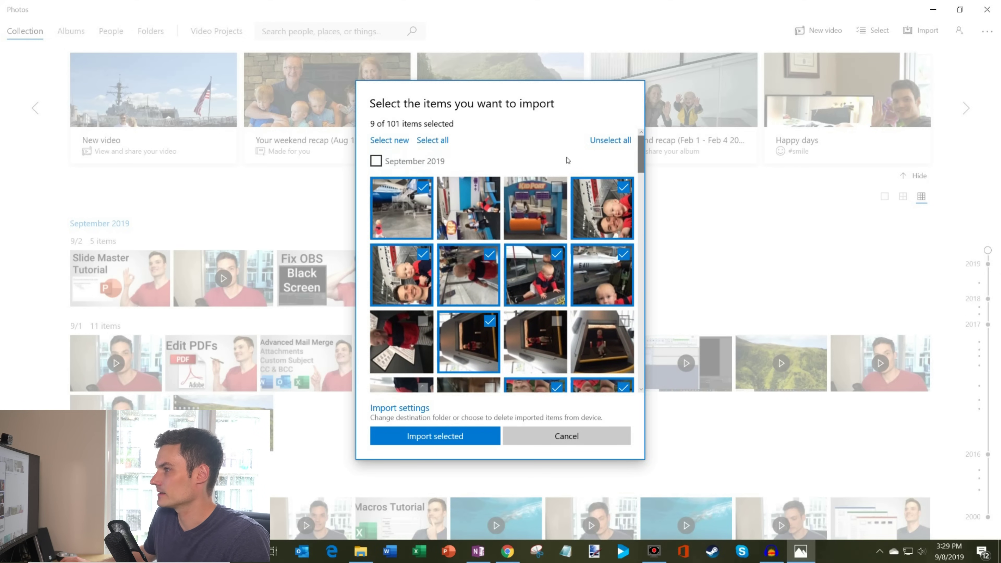
{"action": "left_click", "coordinate": [441, 436]}
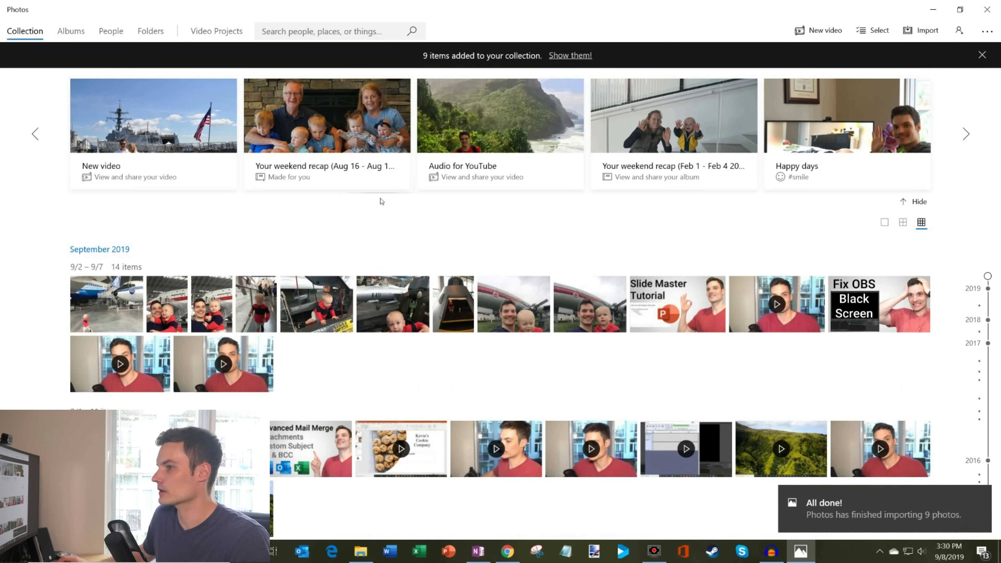
View the imported airplane photos one by one at full size.
{"action": "left_click", "coordinate": [101, 291]}
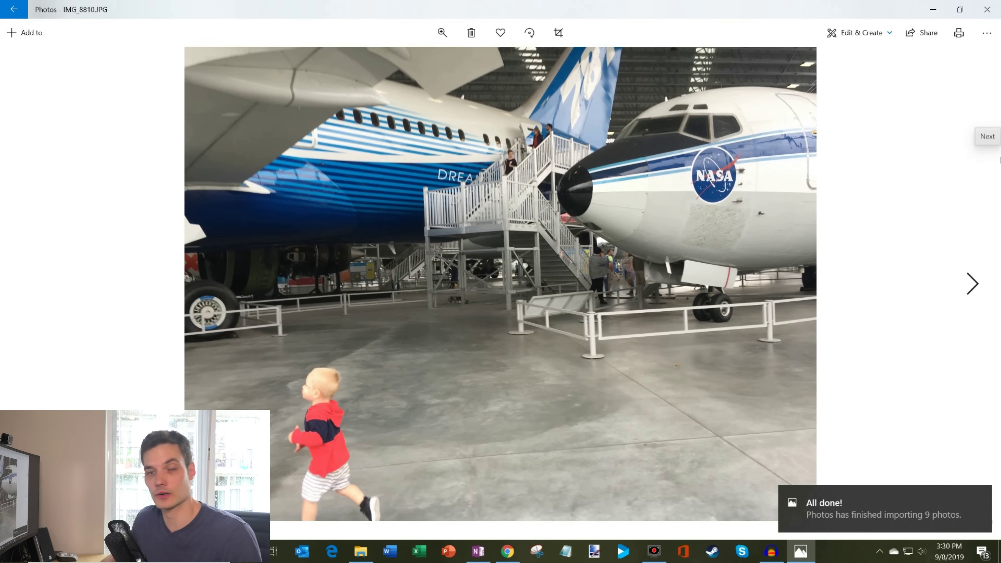
{"action": "left_click", "coordinate": [1000, 160]}
{"action": "left_click", "coordinate": [1000, 159]}
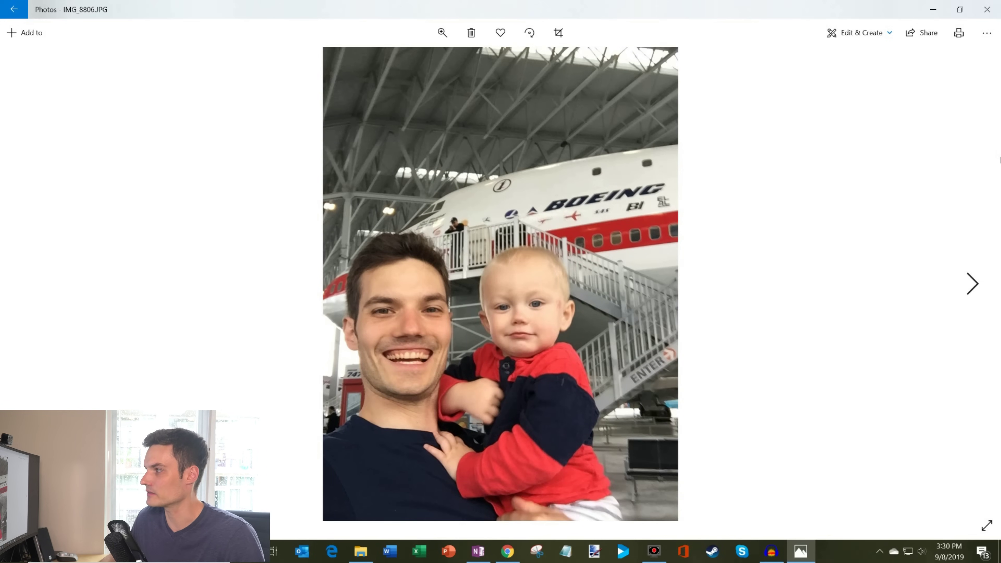
{"action": "left_click", "coordinate": [1000, 160]}
{"action": "left_click", "coordinate": [1000, 159]}
{"action": "key", "text": "Left"}
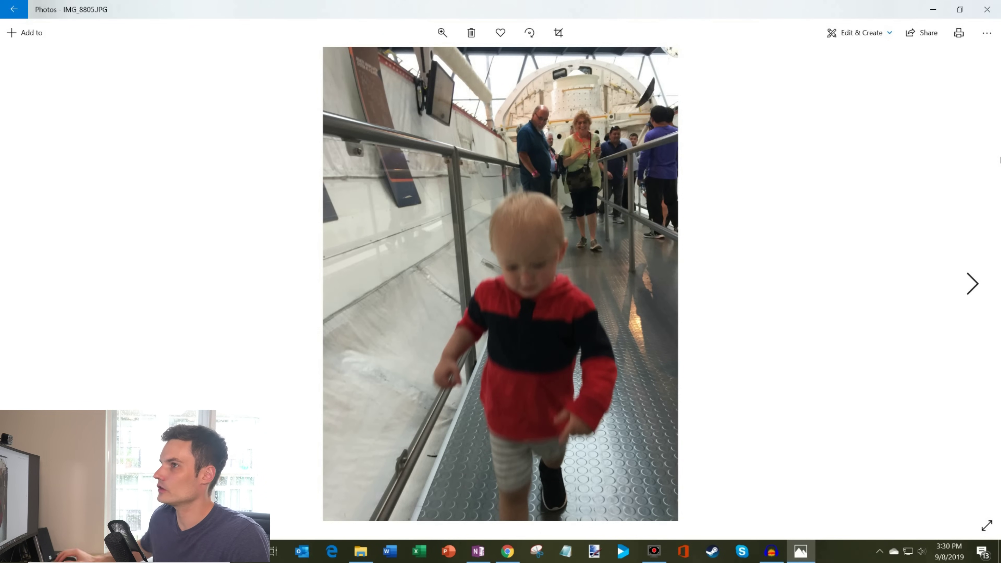
Glance at Edit & Create without choosing, return to the collection, and close Photos.
{"action": "left_click", "coordinate": [869, 29]}
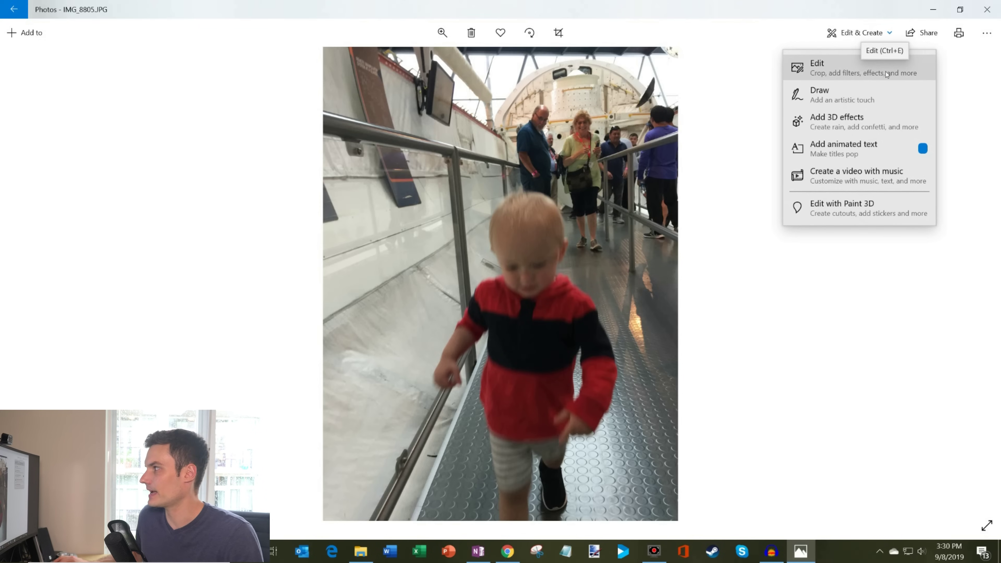
{"action": "left_click", "coordinate": [919, 43]}
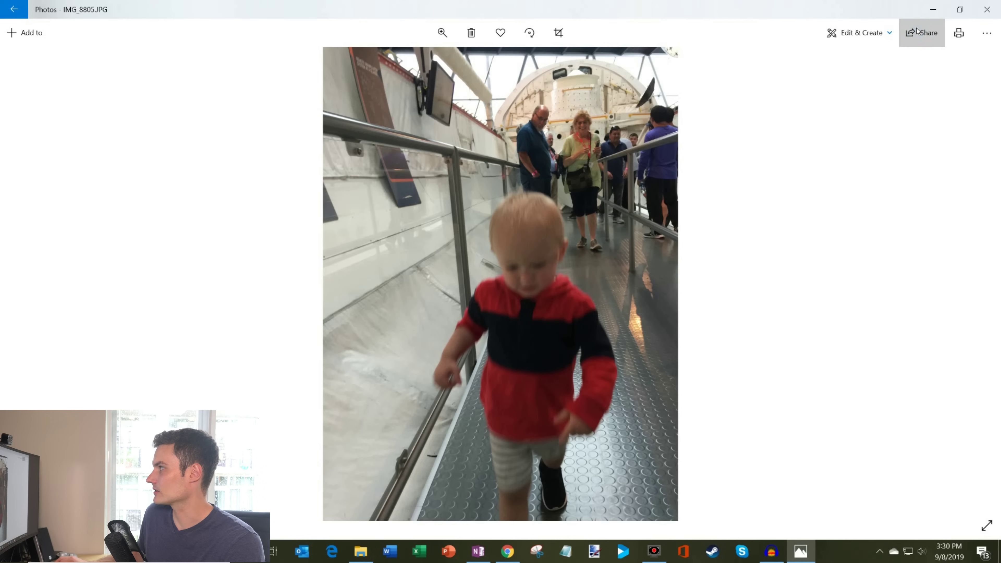
{"action": "left_click", "coordinate": [14, 12]}
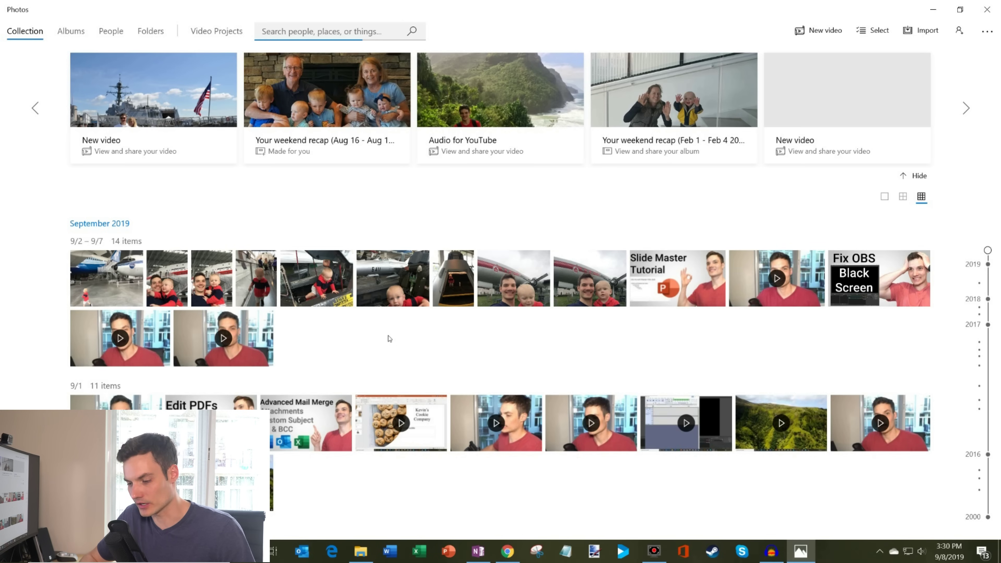
{"action": "left_click", "coordinate": [988, 10]}
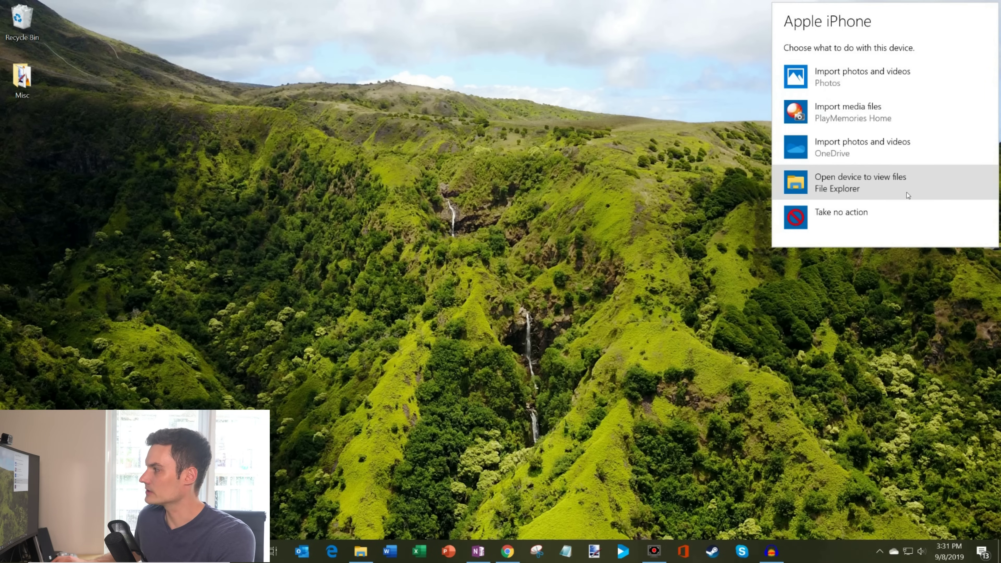
Open the iPhone's Internal Storage › DCIM › 108APPLE folder in File Explorer.
{"action": "left_click", "coordinate": [886, 193]}
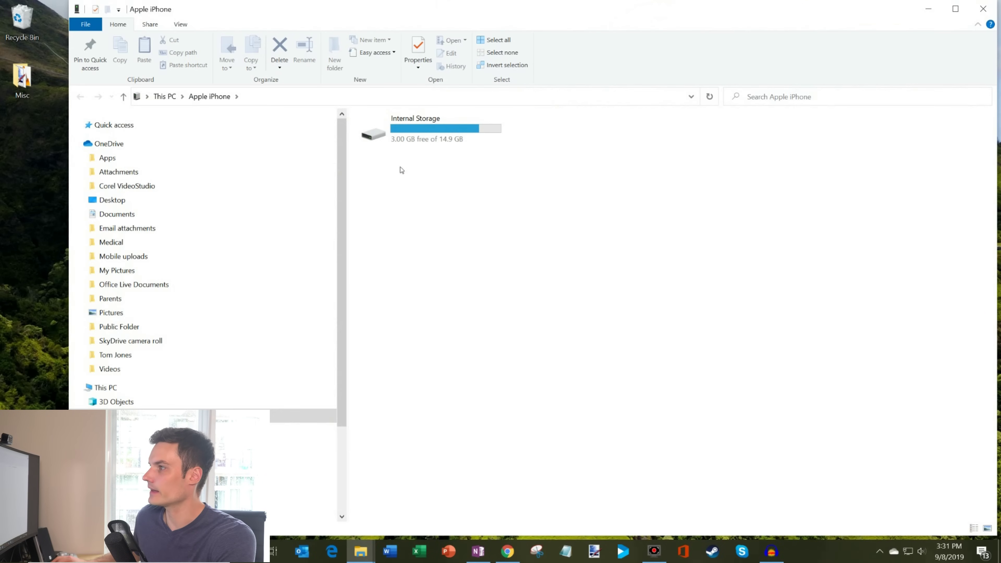
{"action": "scroll", "coordinate": [213, 347], "scroll_direction": "down", "scroll_amount": 1}
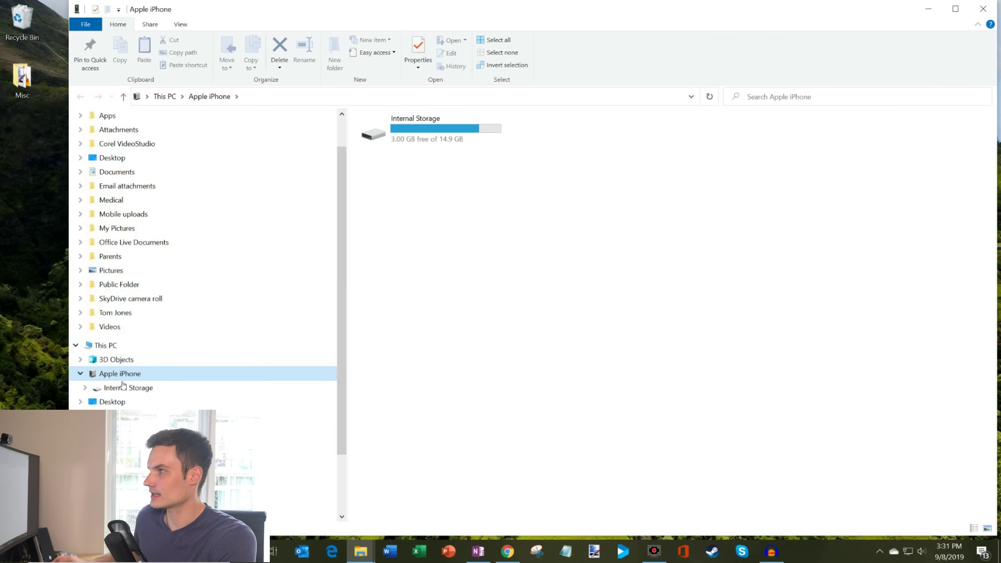
{"action": "scroll", "coordinate": [144, 373], "scroll_direction": "down", "scroll_amount": 1}
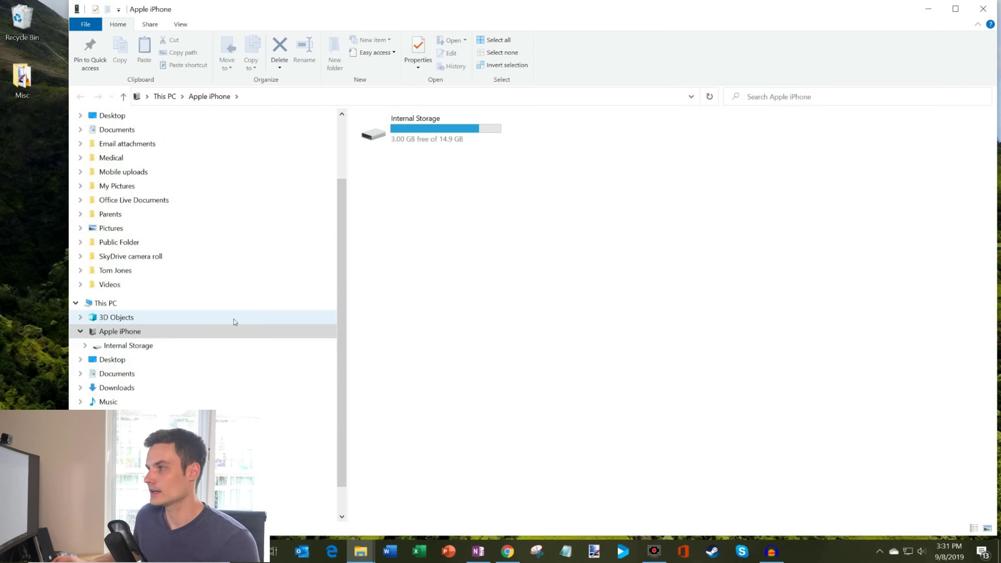
{"action": "double_click", "coordinate": [428, 144]}
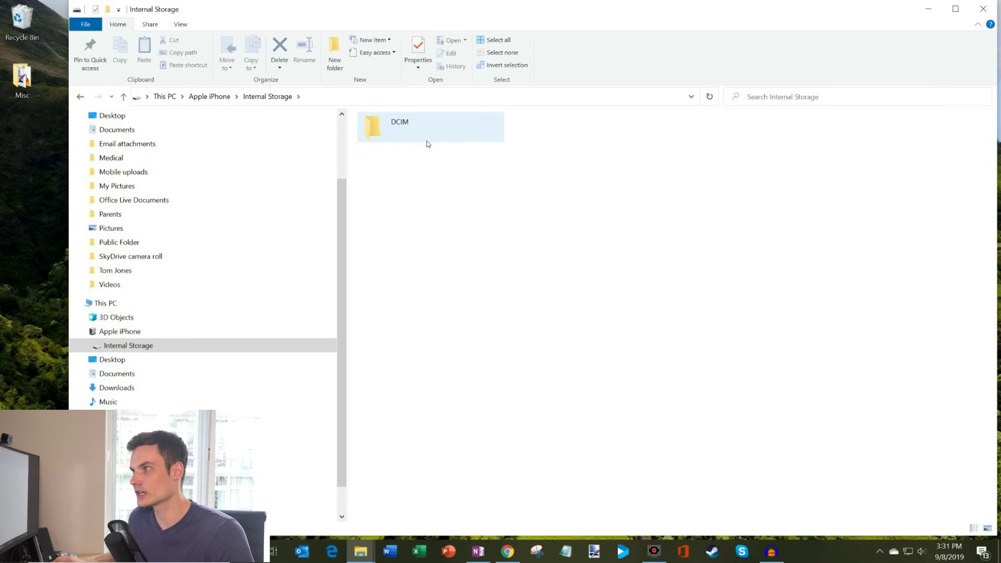
{"action": "double_click", "coordinate": [403, 130]}
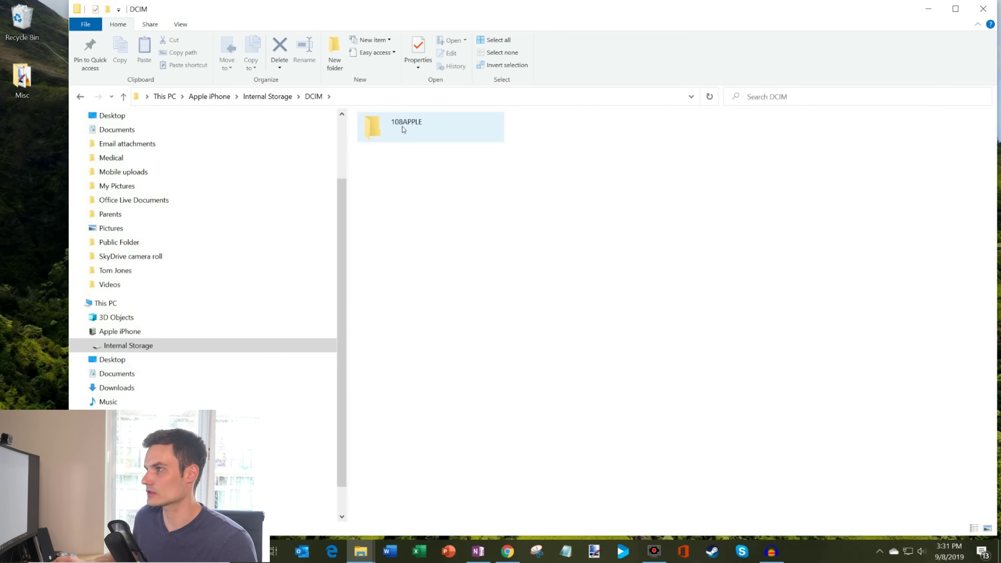
{"action": "double_click", "coordinate": [419, 129]}
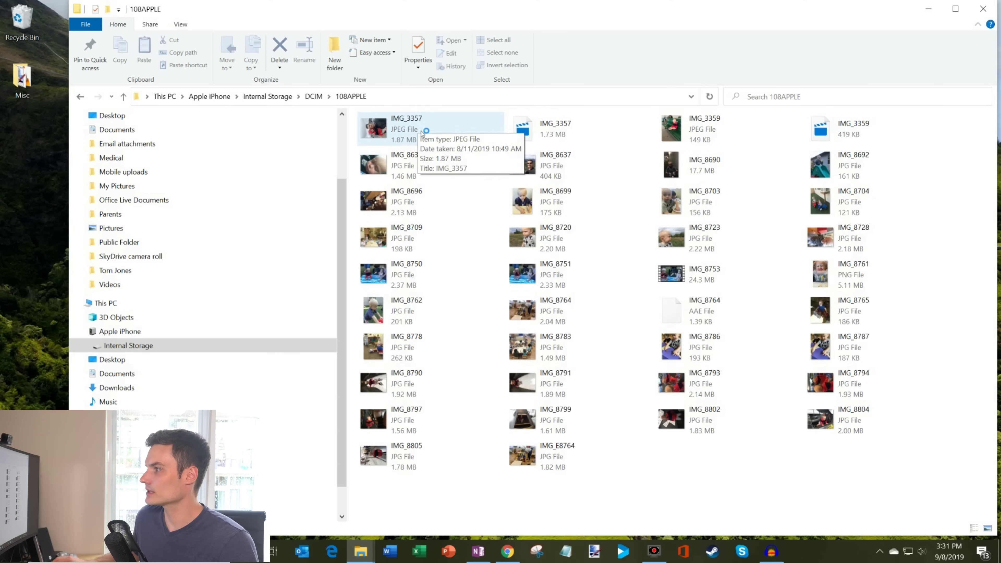
Skim the 108APPLE files and narrow the window to reveal the desktop.
{"action": "scroll", "coordinate": [856, 190], "scroll_direction": "down", "scroll_amount": 5}
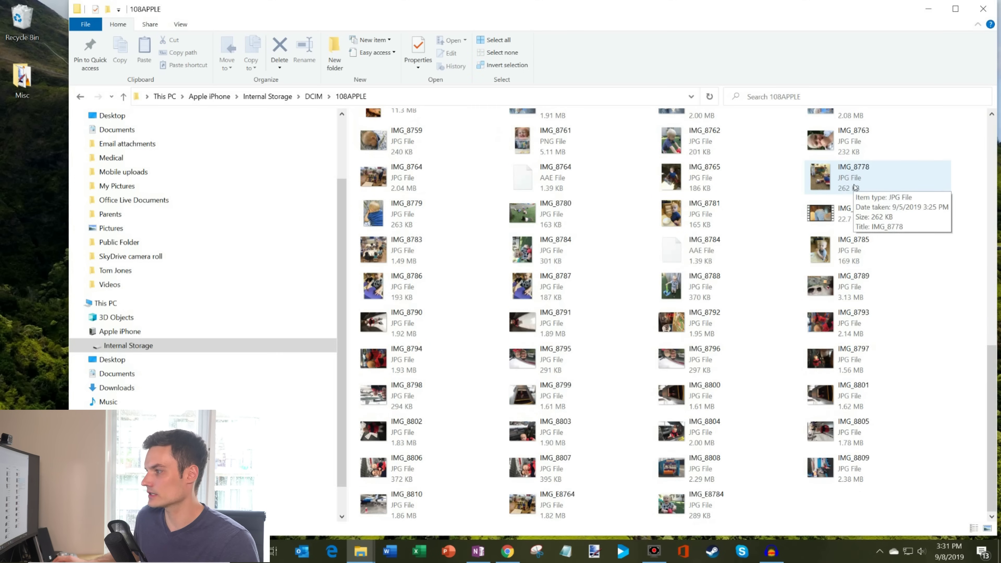
{"action": "scroll", "coordinate": [855, 189], "scroll_direction": "up", "scroll_amount": 6}
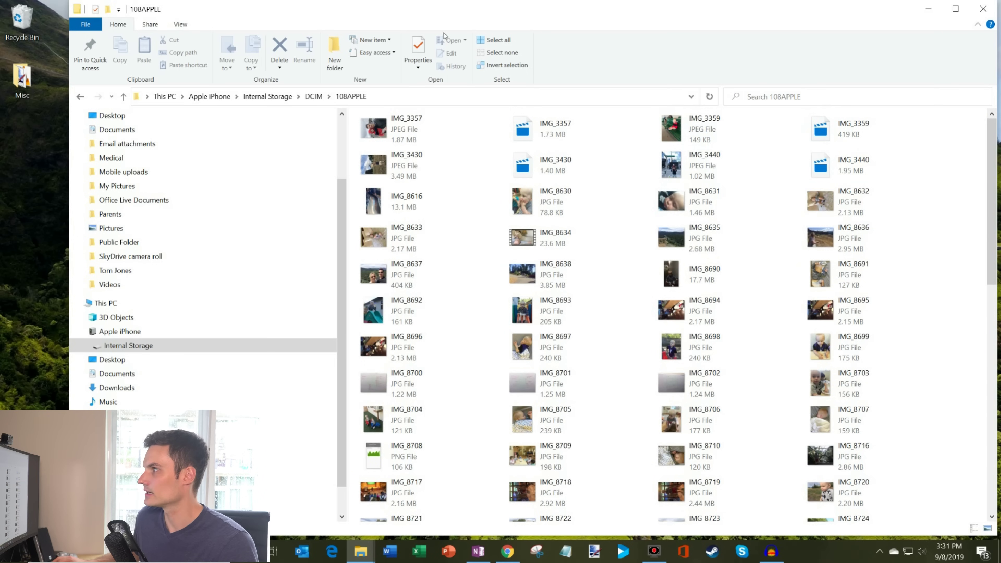
{"action": "left_click_drag", "start_coordinate": [69, 143], "coordinate": [280, 147]}
Select IMG_8810, IMG_E8764 and IMG_E8784 in 108APPLE and copy them.
{"action": "scroll", "coordinate": [879, 329], "scroll_direction": "down", "scroll_amount": 10}
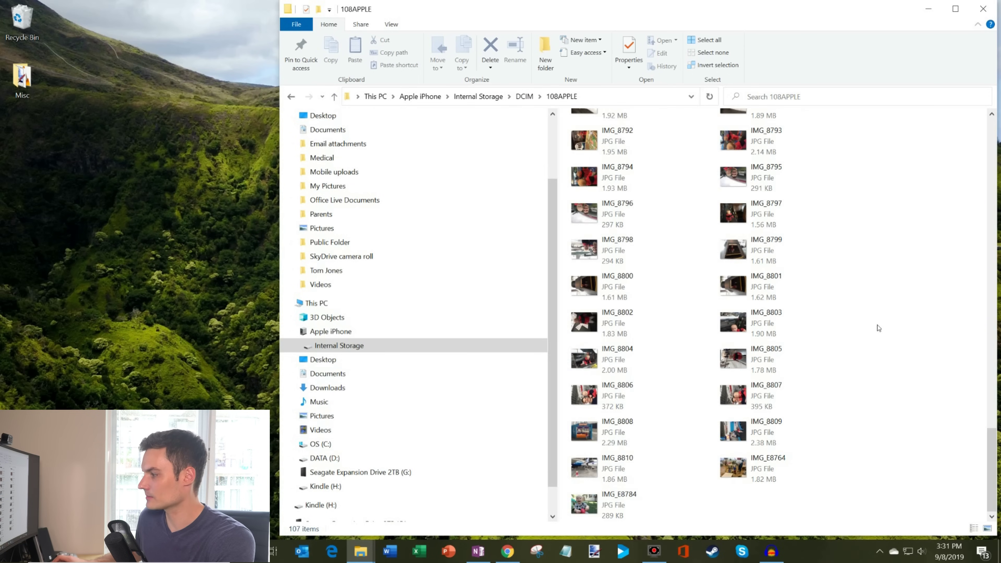
{"action": "left_click", "coordinate": [761, 465]}
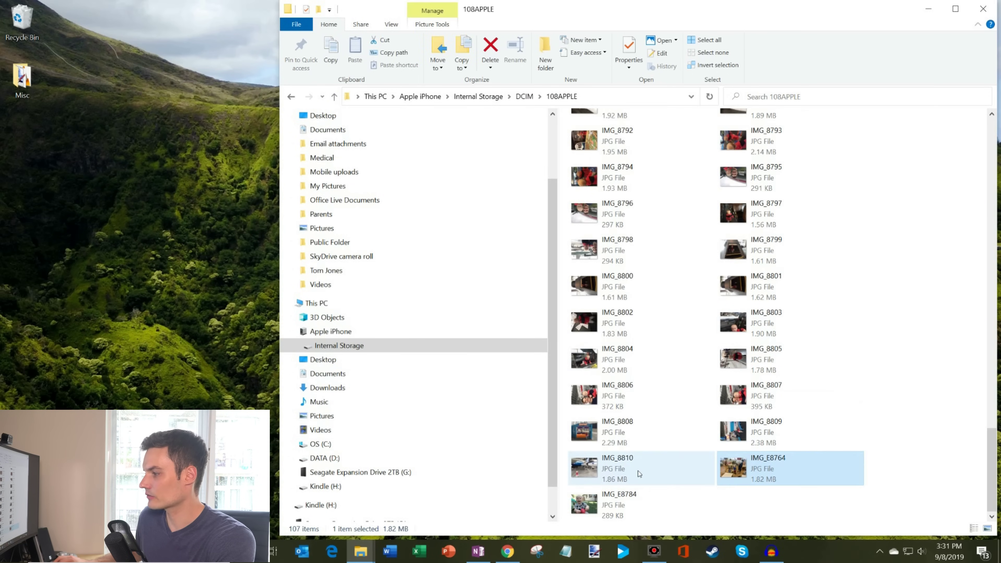
{"action": "left_click", "coordinate": [614, 511], "text": "ctrl"}
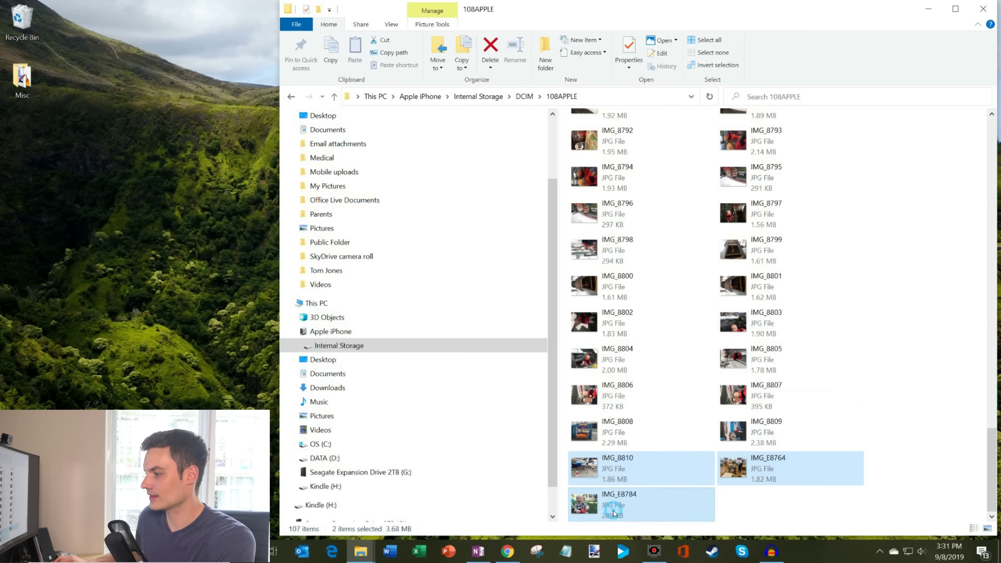
{"action": "right_click", "coordinate": [613, 478]}
{"action": "left_click", "coordinate": [635, 432]}
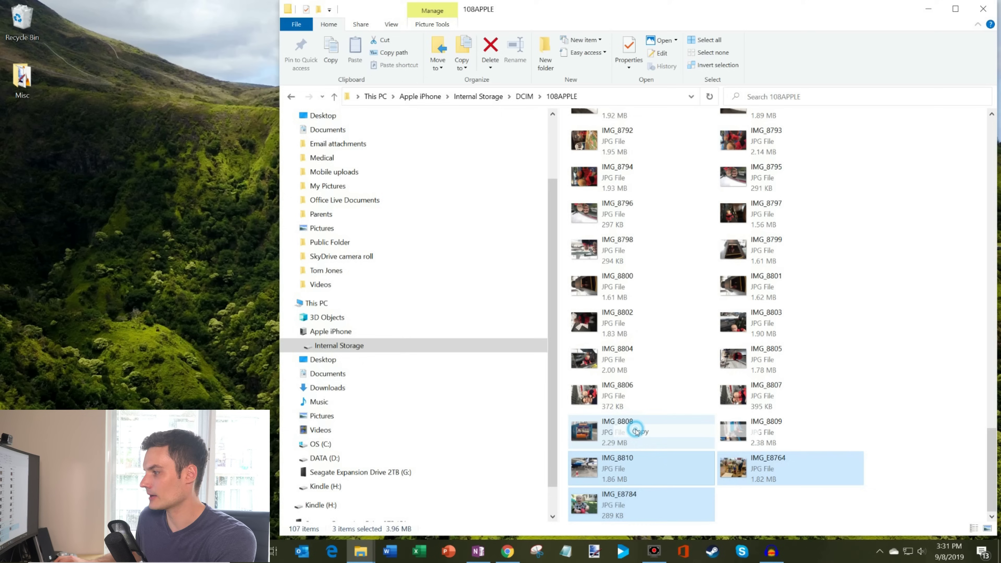
Paste the three photos onto the desktop and open IMG_E8784 to check the copy.
{"action": "left_click", "coordinate": [41, 173]}
{"action": "right_click", "coordinate": [41, 173]}
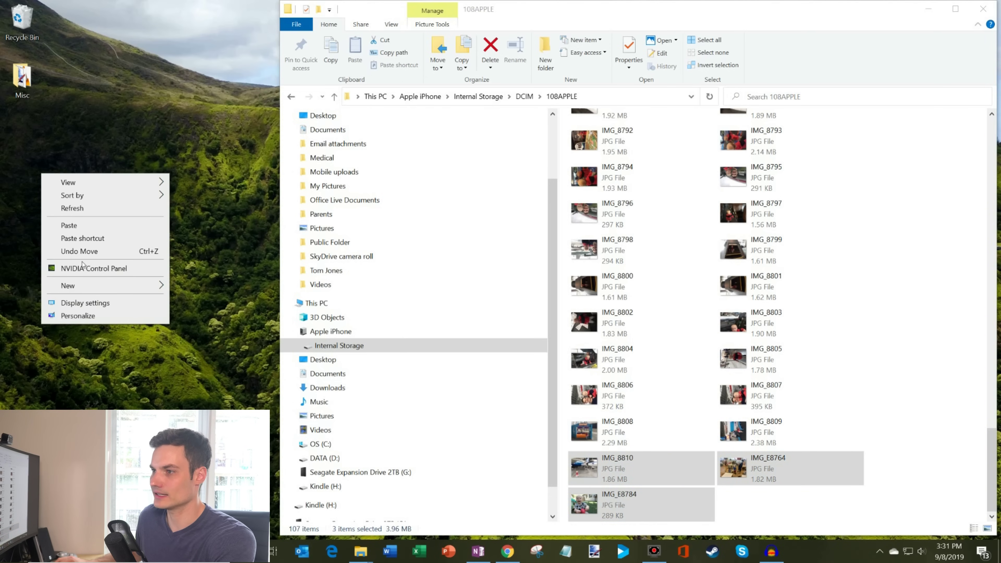
{"action": "left_click", "coordinate": [69, 225]}
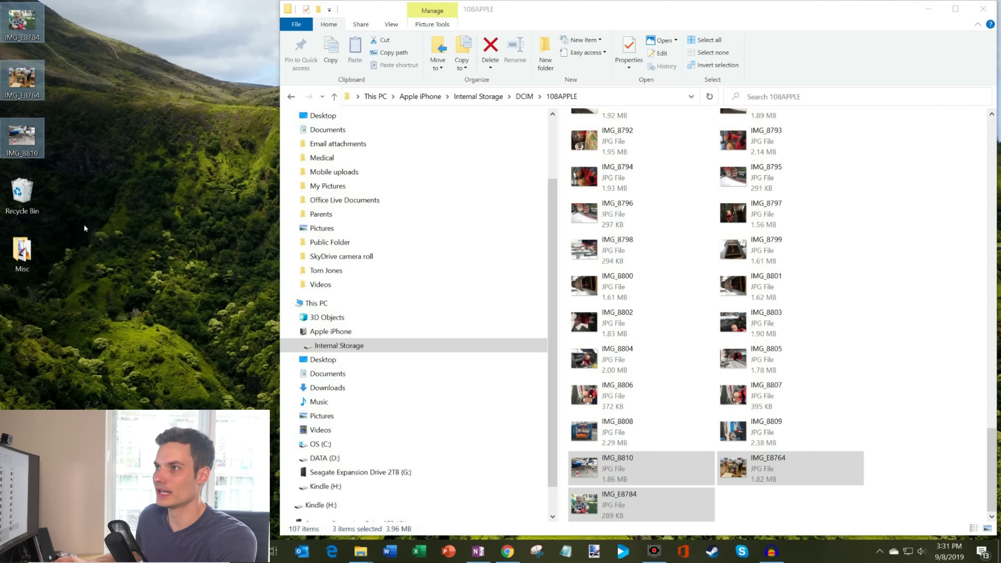
{"action": "double_click", "coordinate": [22, 18]}
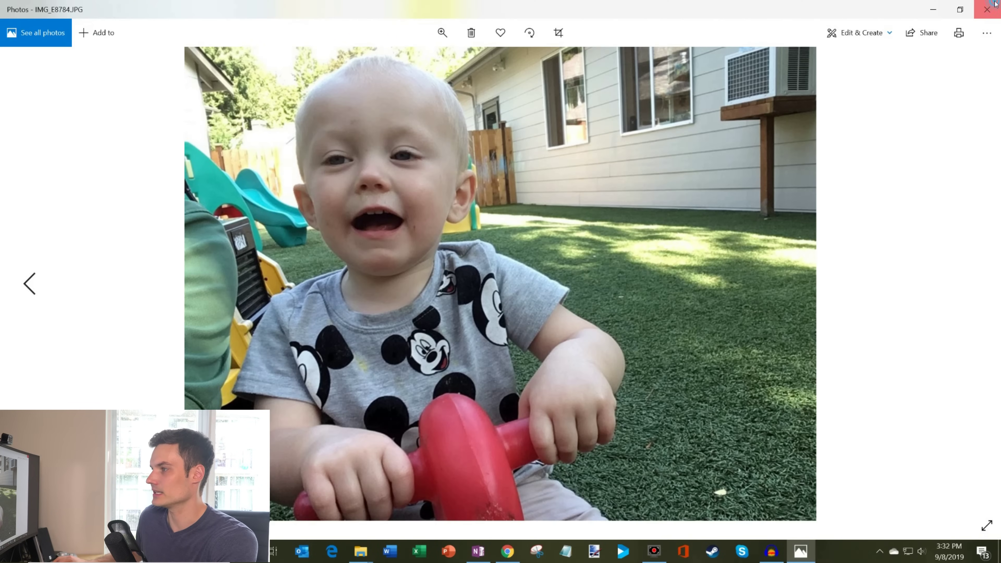
{"action": "left_click", "coordinate": [996, 4]}
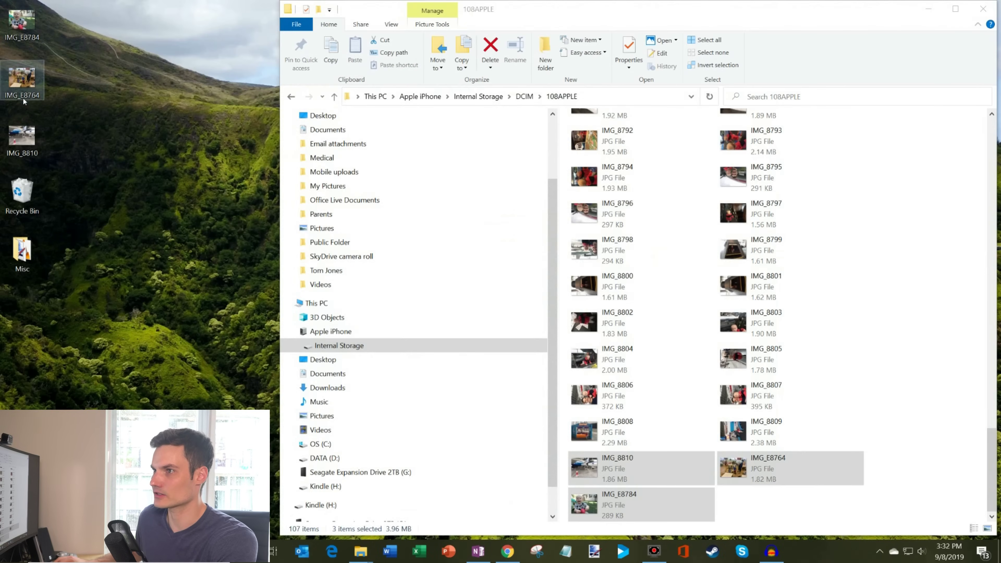
{"action": "double_click", "coordinate": [22, 136]}
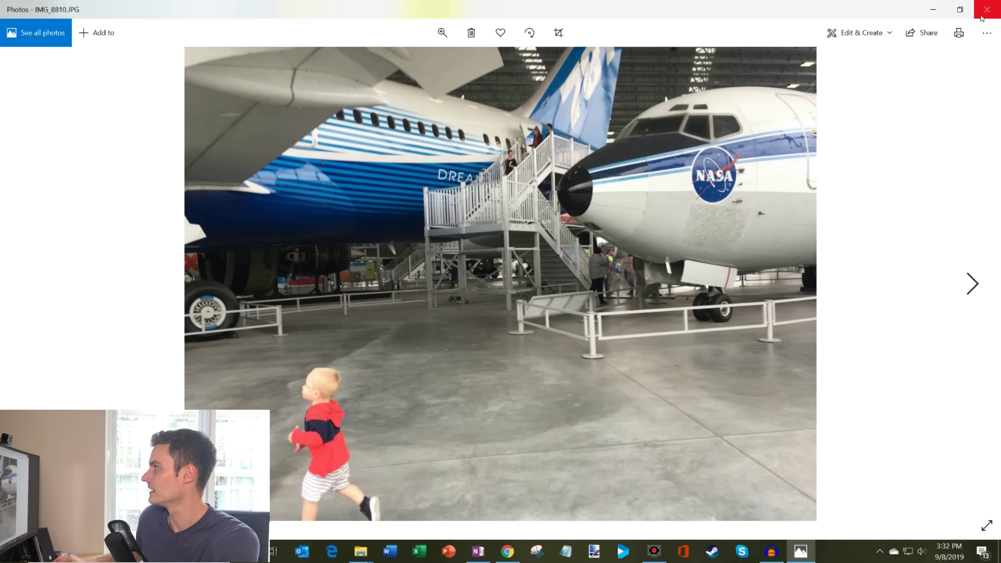
{"action": "left_click", "coordinate": [983, 14]}
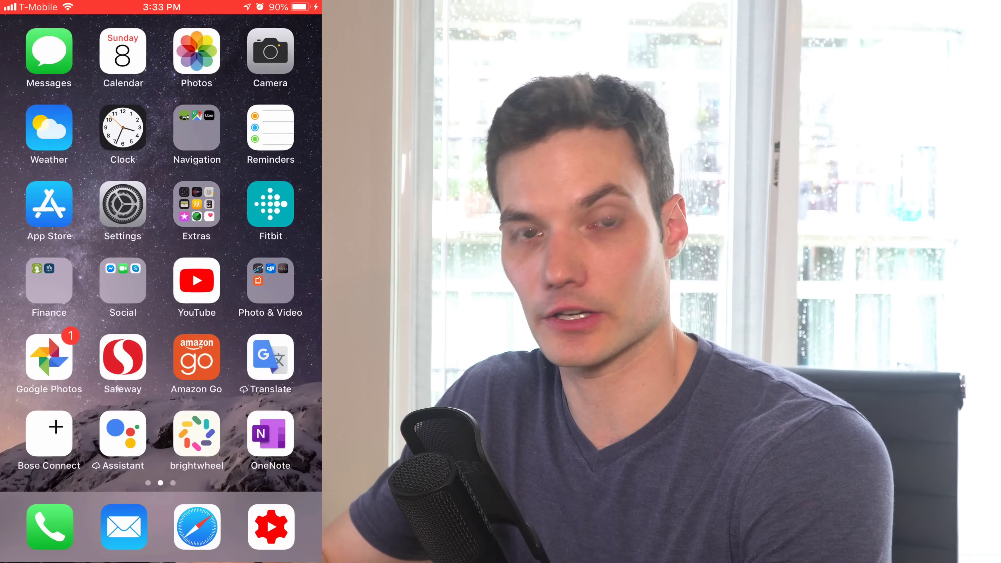
Tap the Google Photos icon on the mirrored iPhone home screen.
{"action": "left_click", "coordinate": [49, 357]}
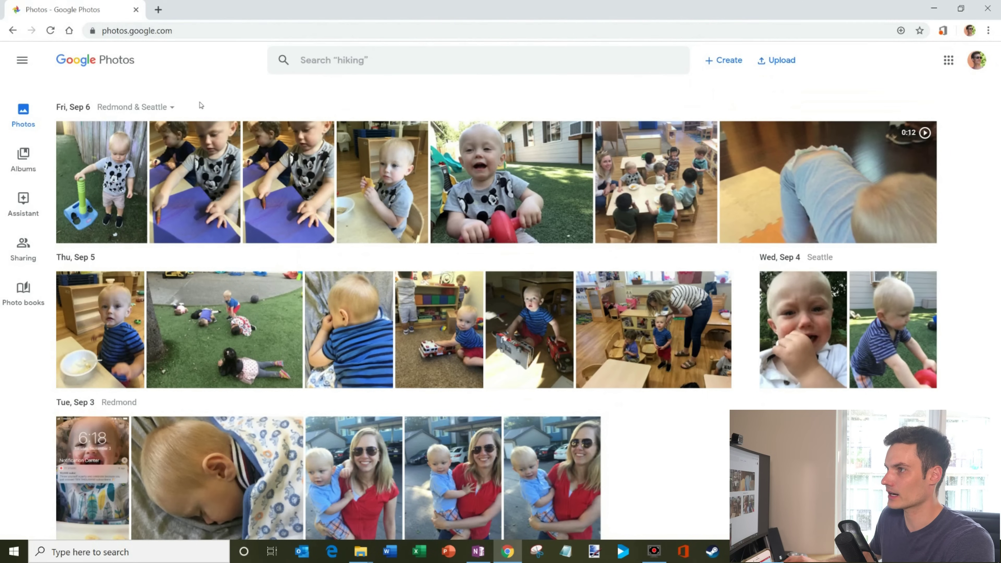
Reload photos.google.com and preview the airplane hangar photos in the viewer.
{"action": "left_click", "coordinate": [51, 31]}
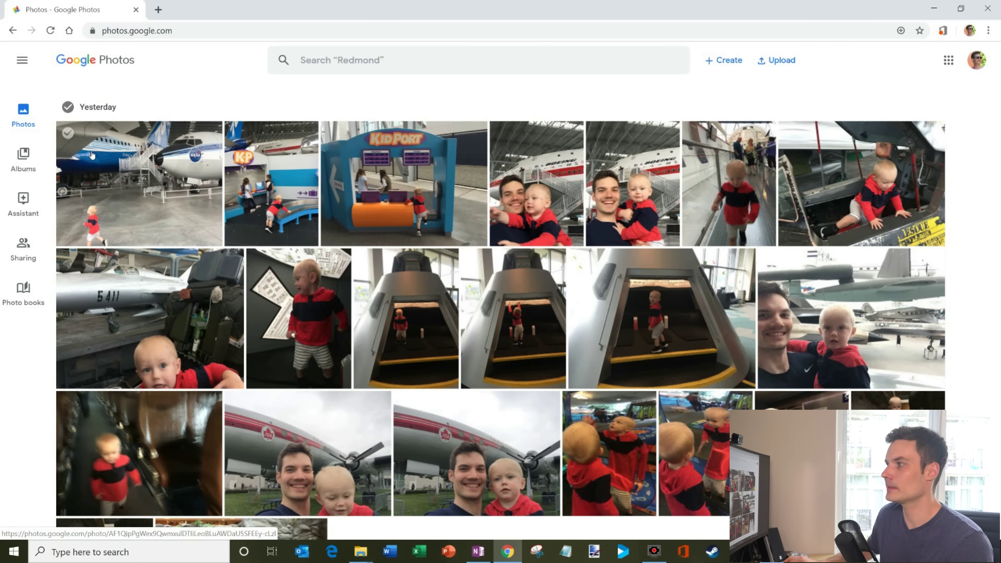
{"action": "left_click", "coordinate": [113, 176]}
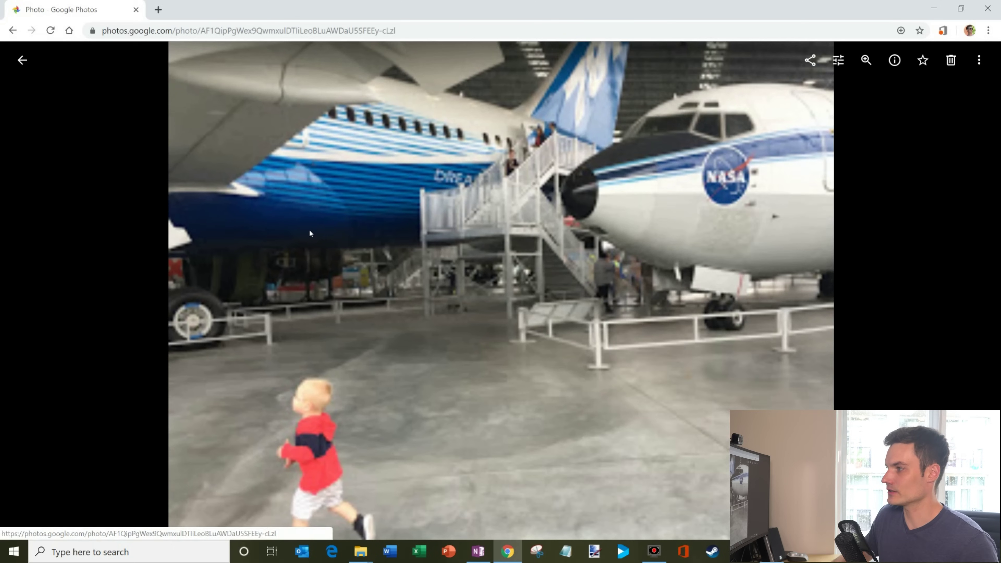
{"action": "key", "text": "Right"}
{"action": "key", "text": "Right"}
{"action": "key", "text": "Right"}
{"action": "key", "text": "Escape"}
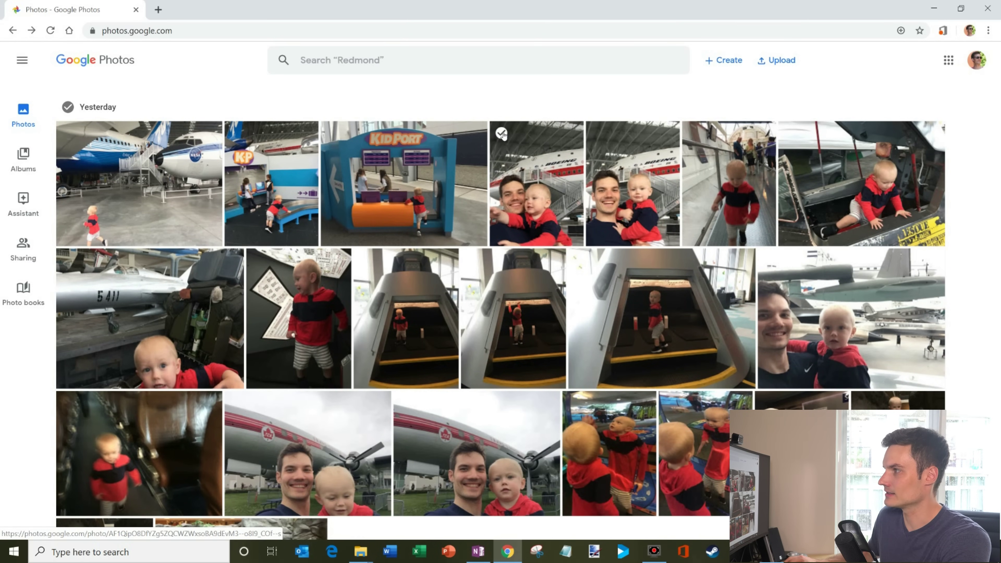
Select four of Yesterday's photos and download them as Photos.zip.
{"action": "left_click", "coordinate": [501, 133]}
{"action": "left_click", "coordinate": [598, 133]}
{"action": "left_click", "coordinate": [925, 160], "text": "shift"}
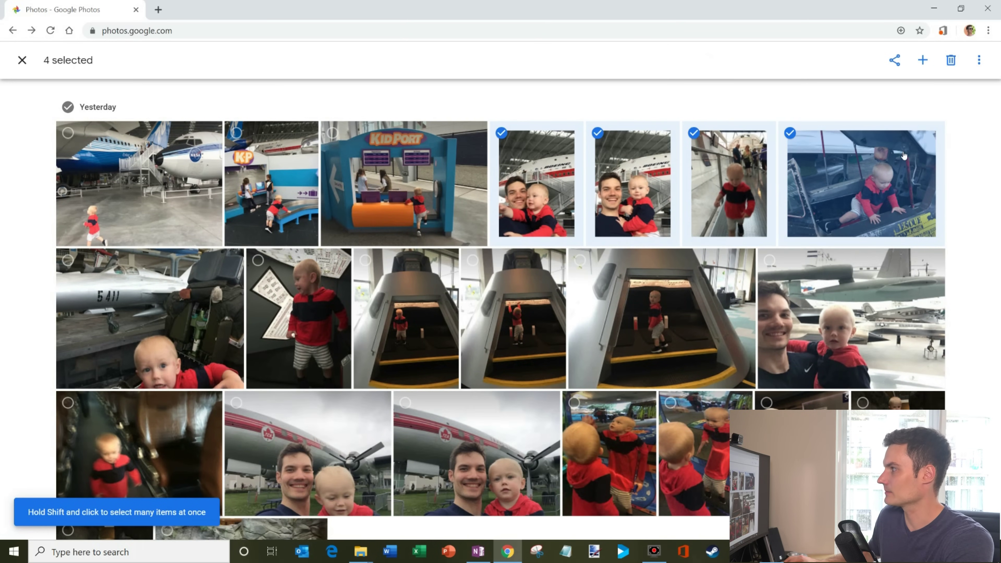
{"action": "left_click", "coordinate": [979, 61]}
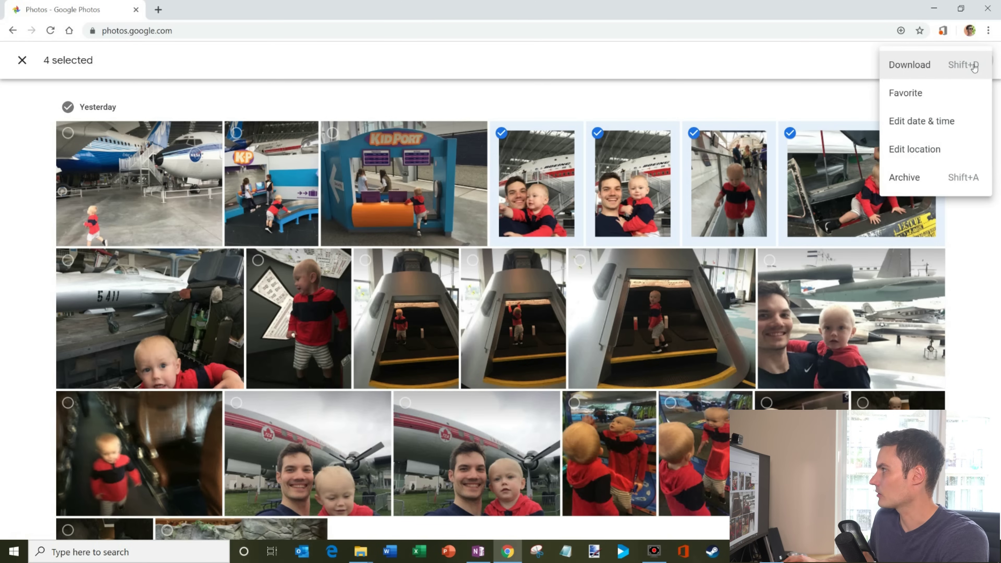
{"action": "left_click", "coordinate": [930, 69]}
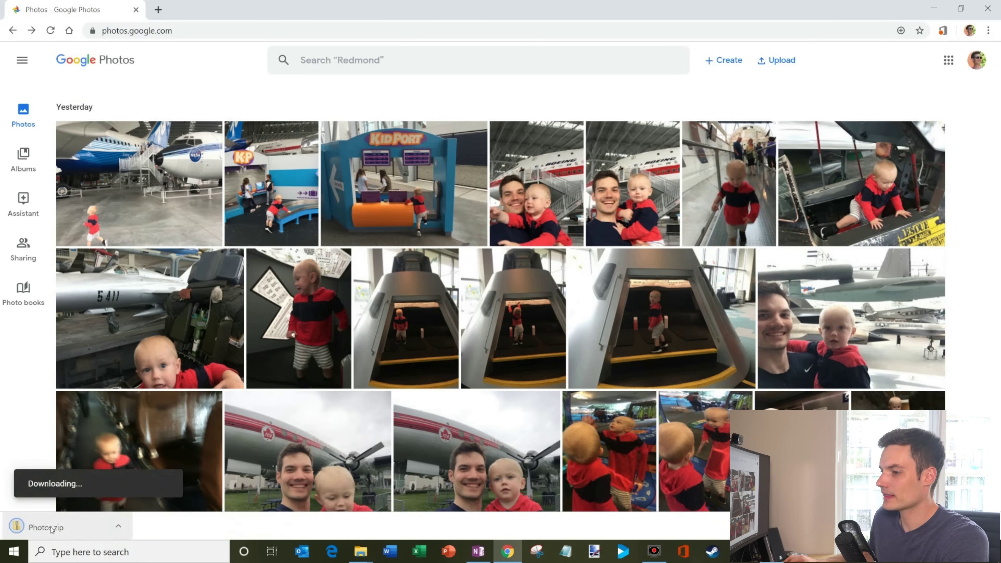
{"action": "left_click", "coordinate": [122, 529]}
{"action": "left_click", "coordinate": [168, 528]}
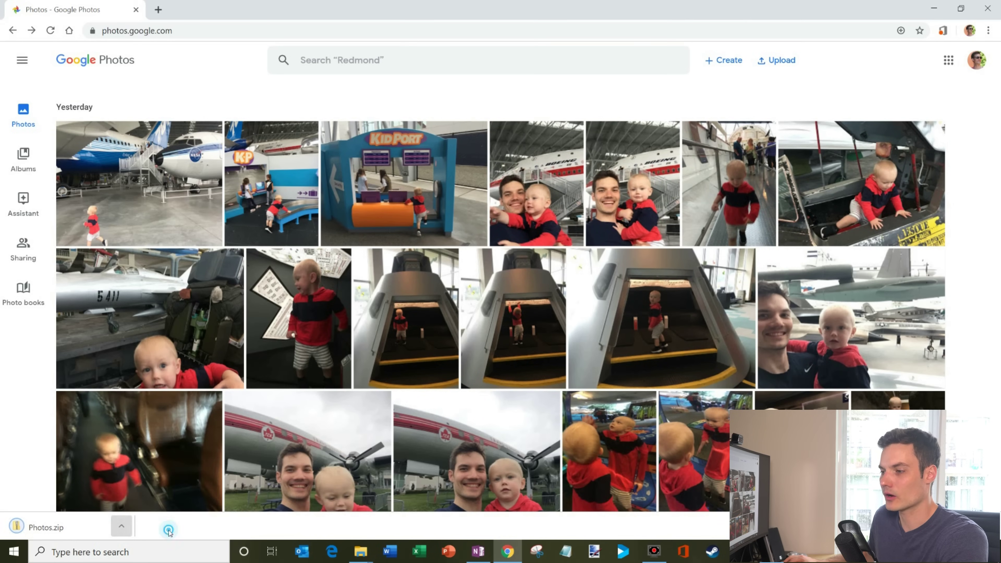